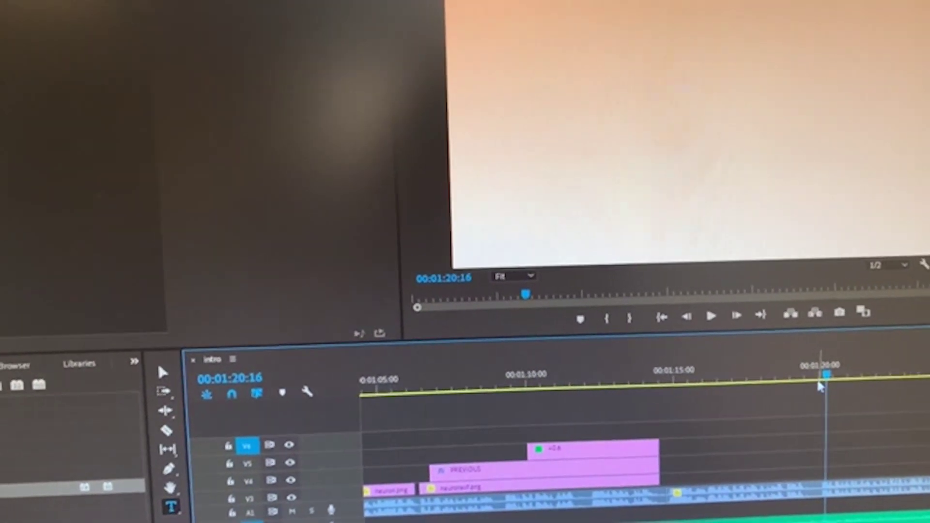
Step: Move the intro sequence playhead back from 00:01:20:16 to 00:01:20:03
{"action": "left_click_drag", "start_coordinate": [821, 386], "coordinate": [808, 385]}
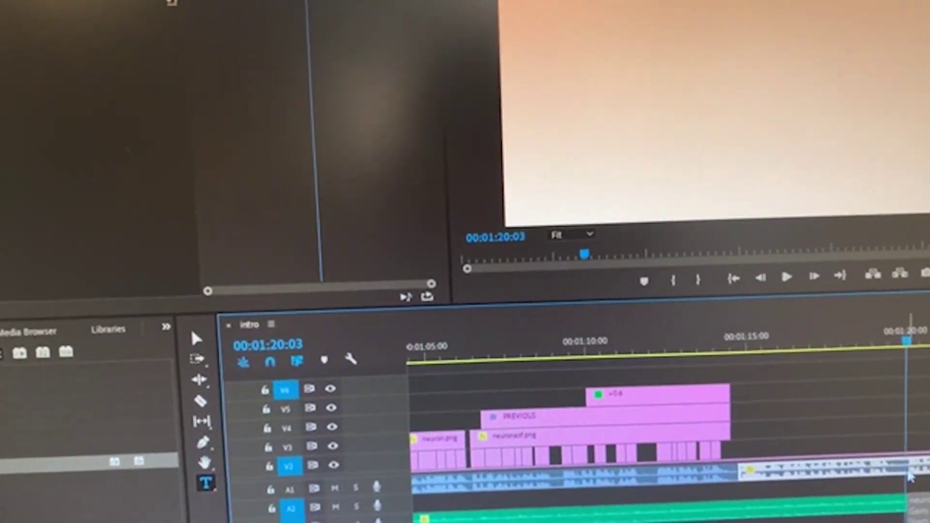